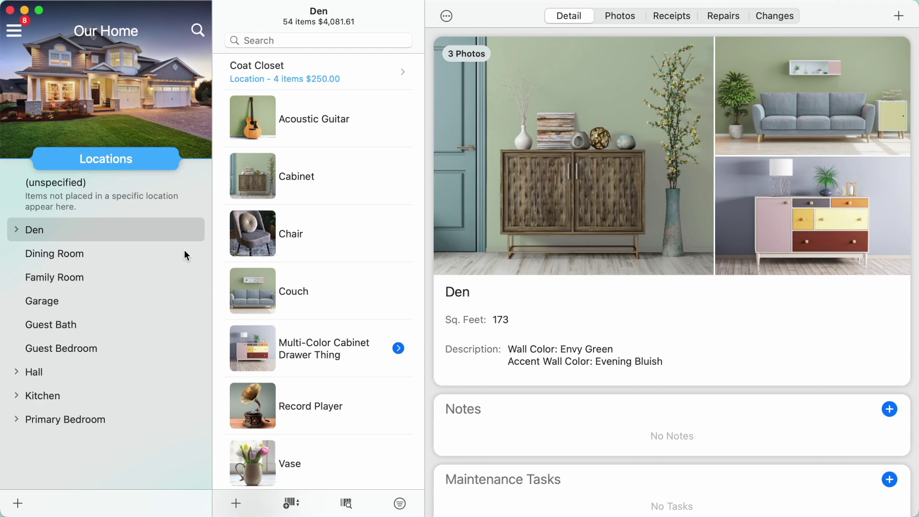
- Create a new moving box named KH 0001 in the Moving Boxes view
click(156, 159)
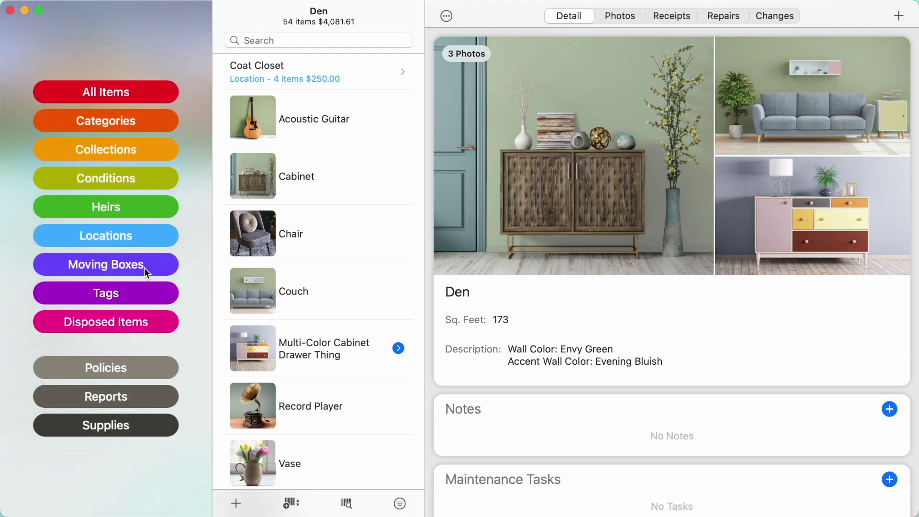
click(144, 268)
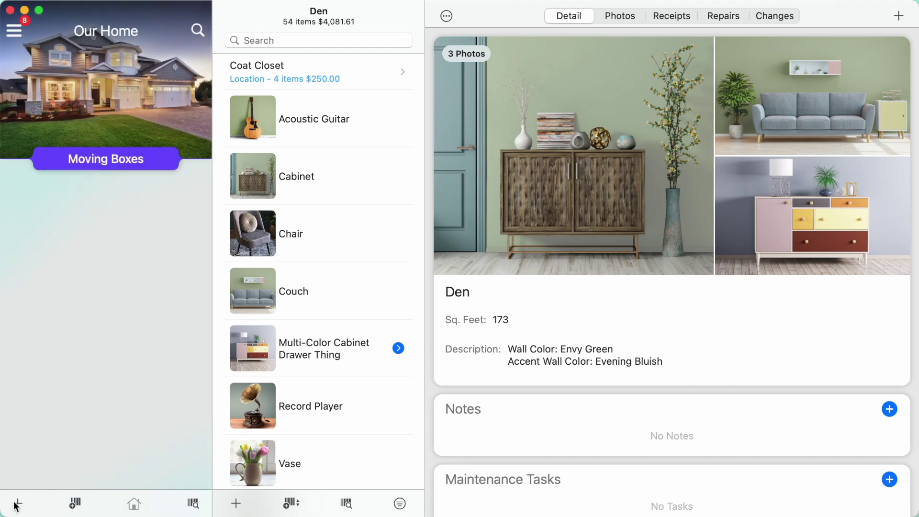
click(18, 504)
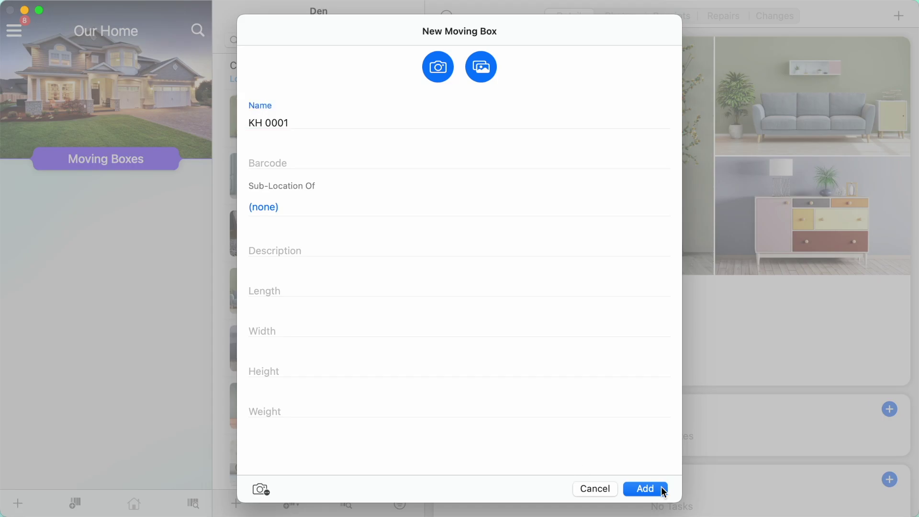
click(645, 489)
- Describe box KH 0001 as Shoes with length, width and height of 12
right_click(178, 188)
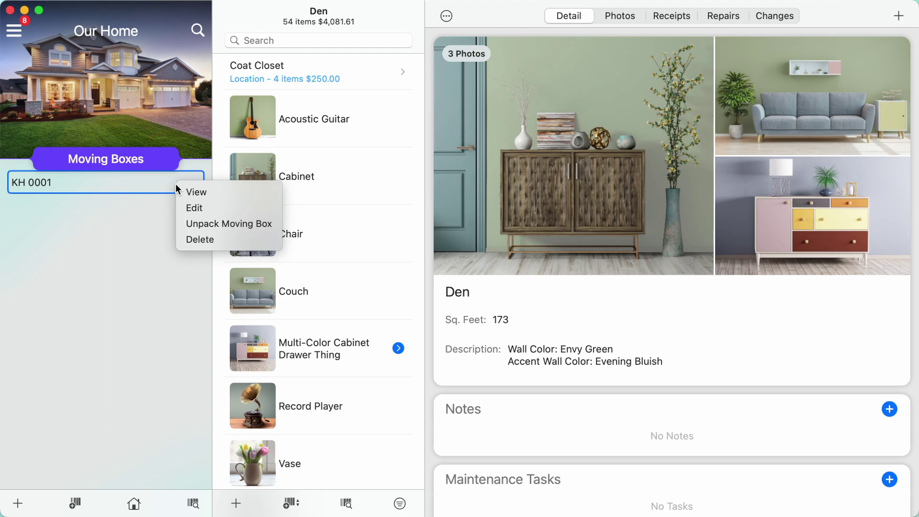
click(193, 208)
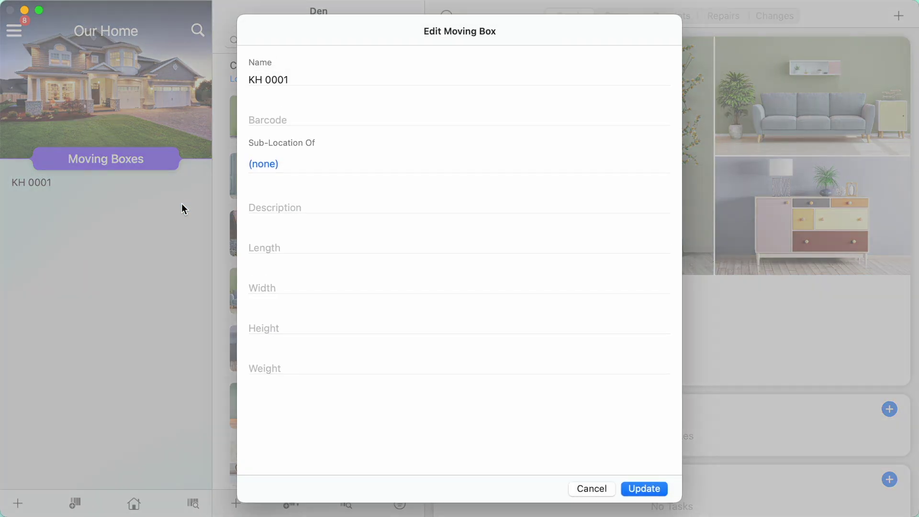
click(269, 247)
text(12)
key(Tab)
text(1212)
click(645, 489)
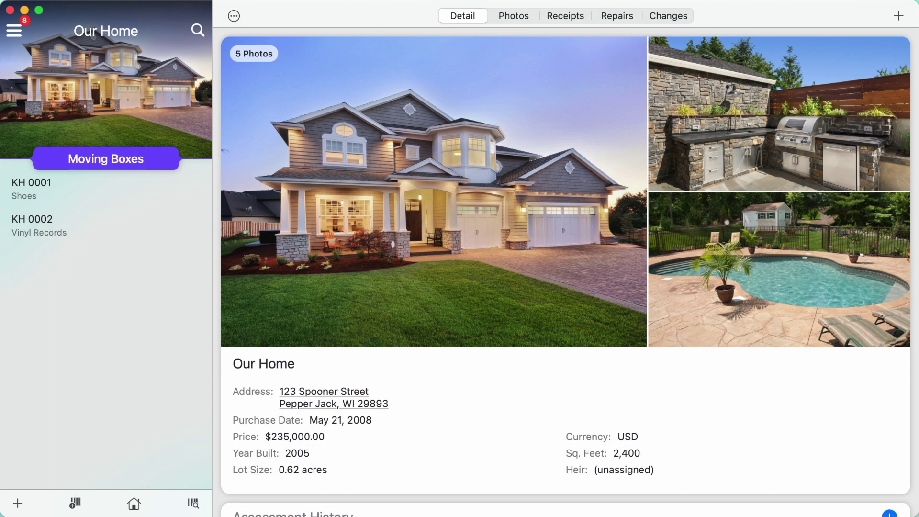
- In box KH 0002, filter addable items to the Multi-Color Cabinet Drawer Thing
click(24, 227)
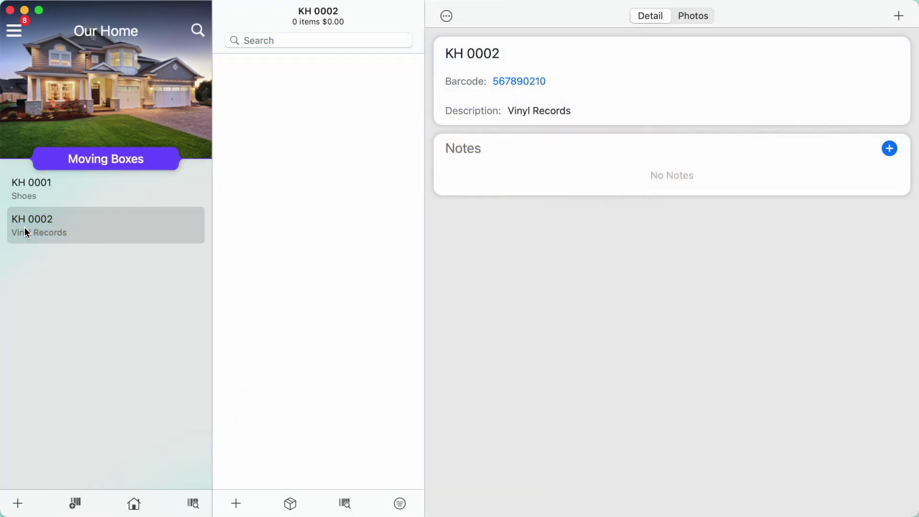
click(292, 503)
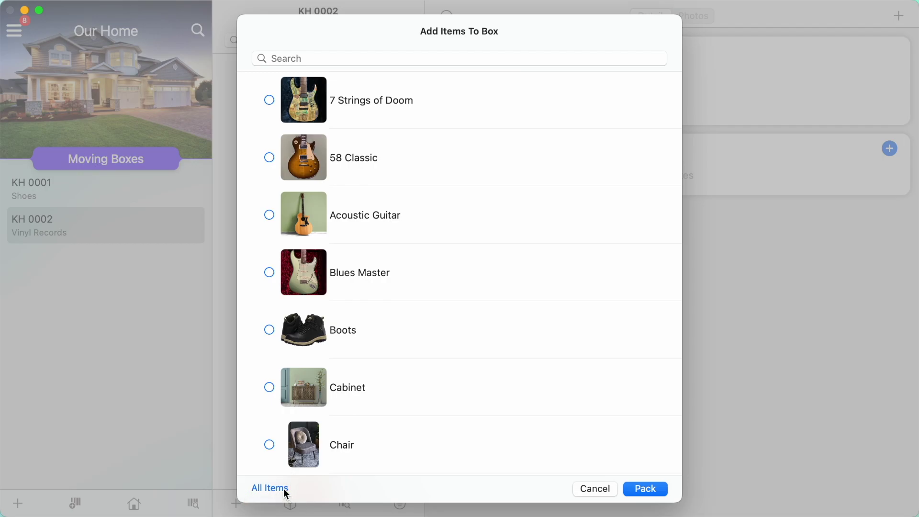
click(277, 489)
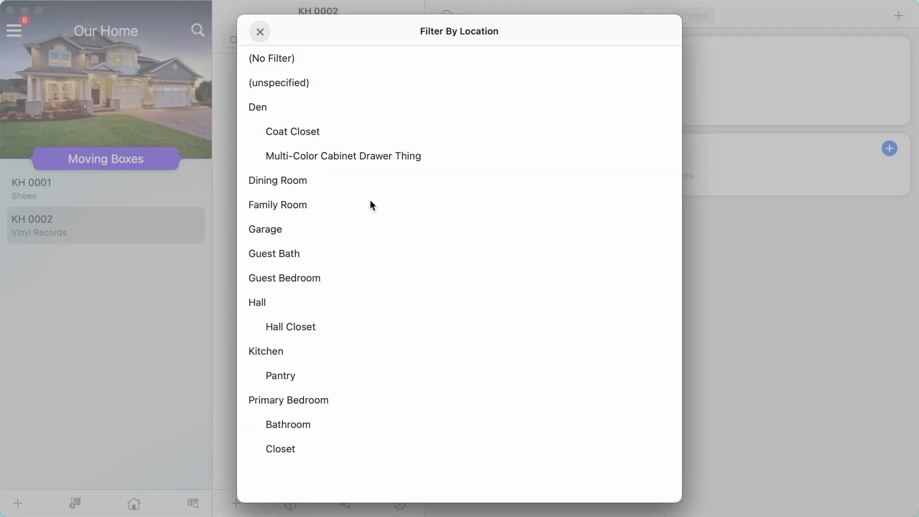
click(375, 156)
- Pack Best of Vinyl Vol. 10 and six other listed records into KH 0002
click(258, 100)
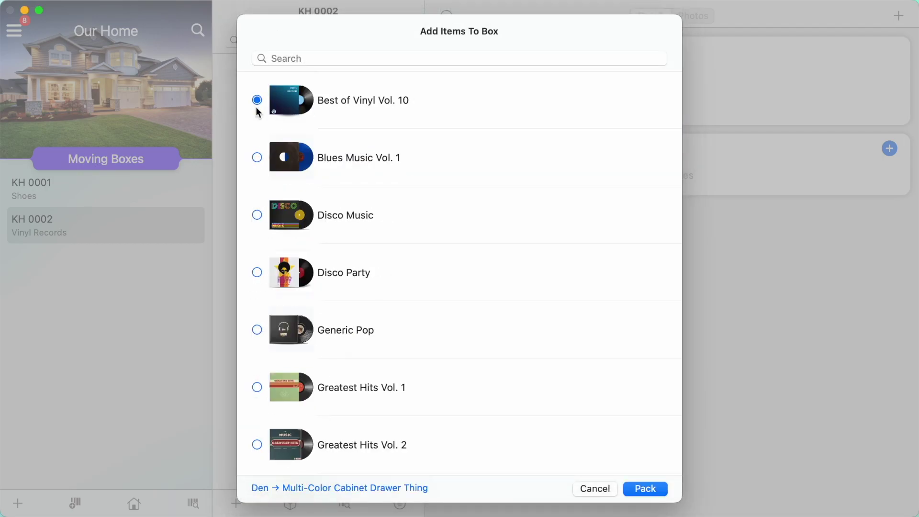
click(258, 157)
click(258, 215)
click(257, 272)
click(257, 330)
click(257, 387)
click(257, 444)
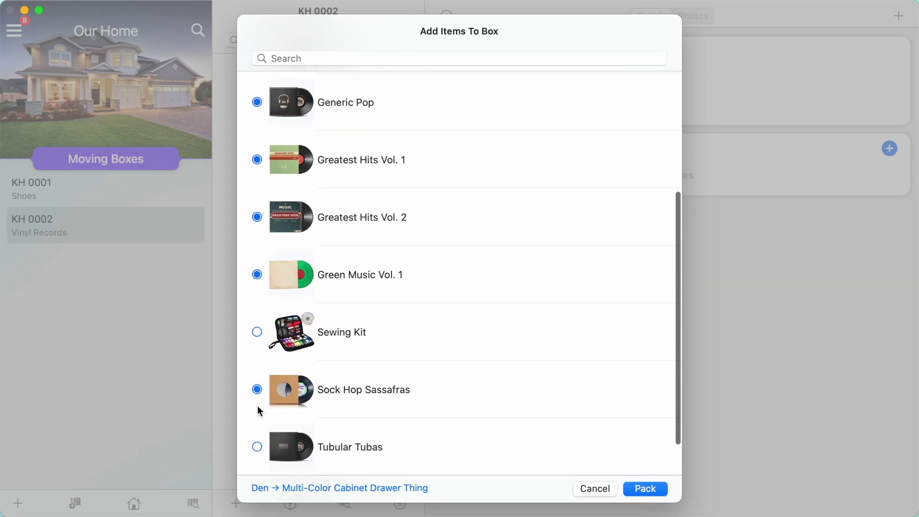
scroll(258, 406, down, 1)
click(645, 488)
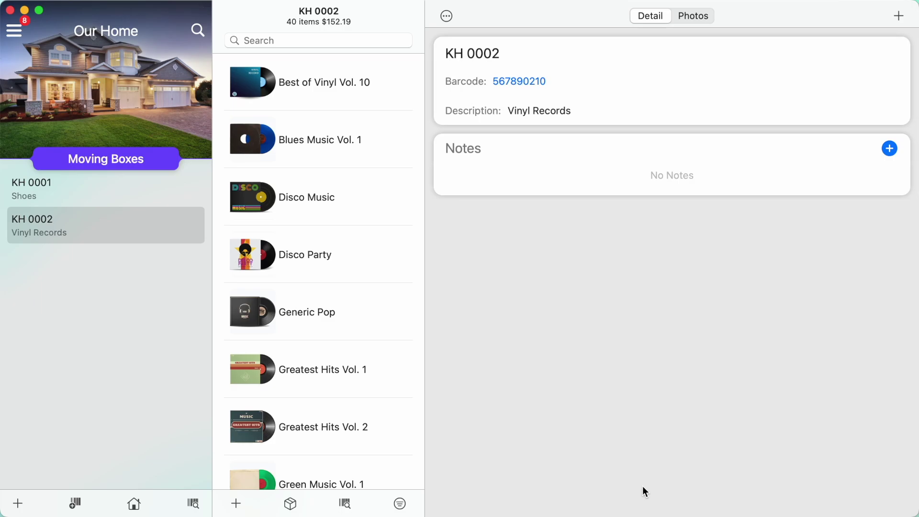
- Add the record Smooth Jazz Volume 7 to box KH 0002's item list
click(236, 504)
text(Smooth Jazz )
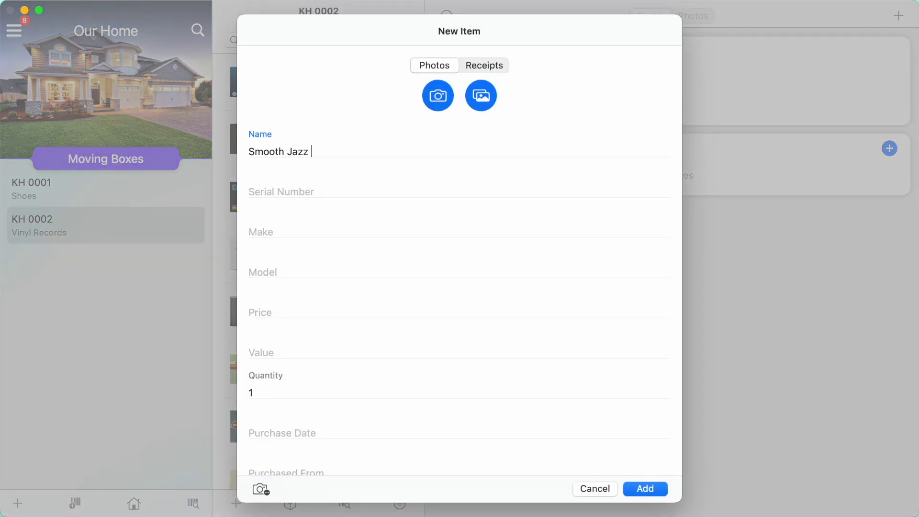
text(Volume 7)
click(642, 492)
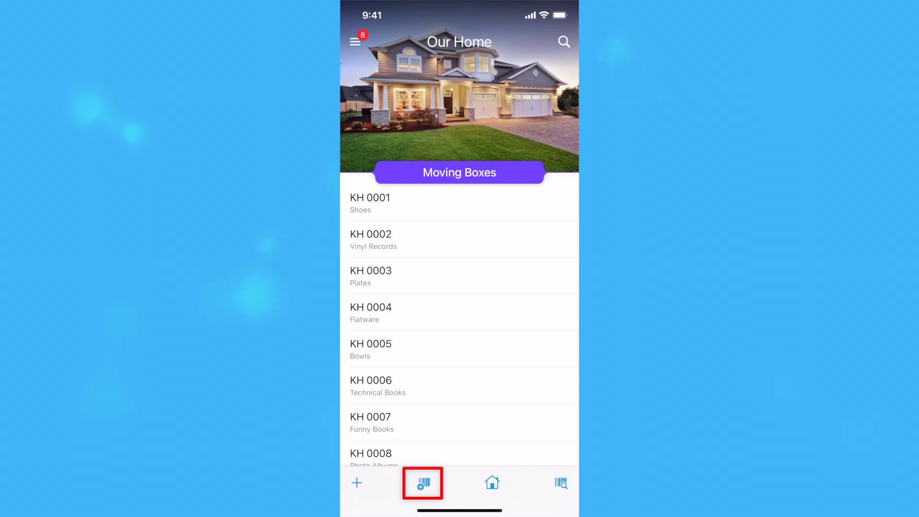
- Look up a moving box by its barcode
click(423, 483)
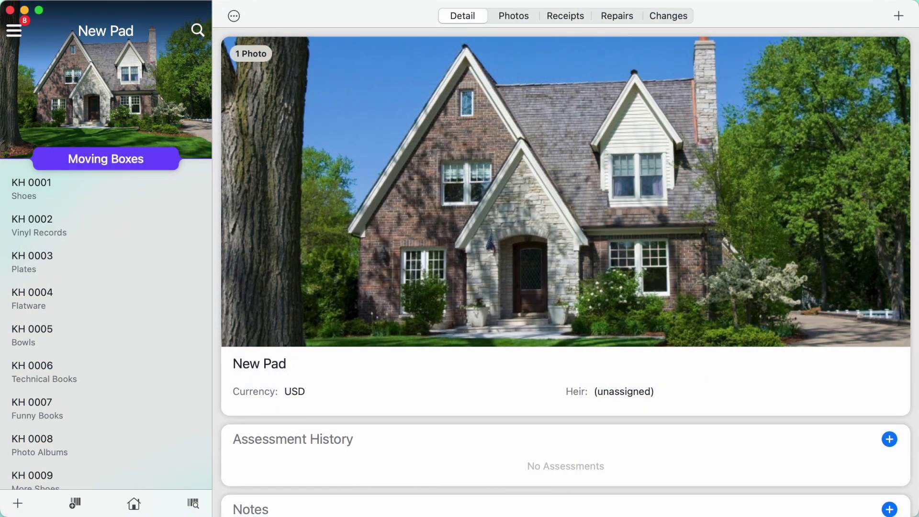
- Unpack all records from KH 0002 into the Den and answer the empty-box delete prompt
right_click(23, 224)
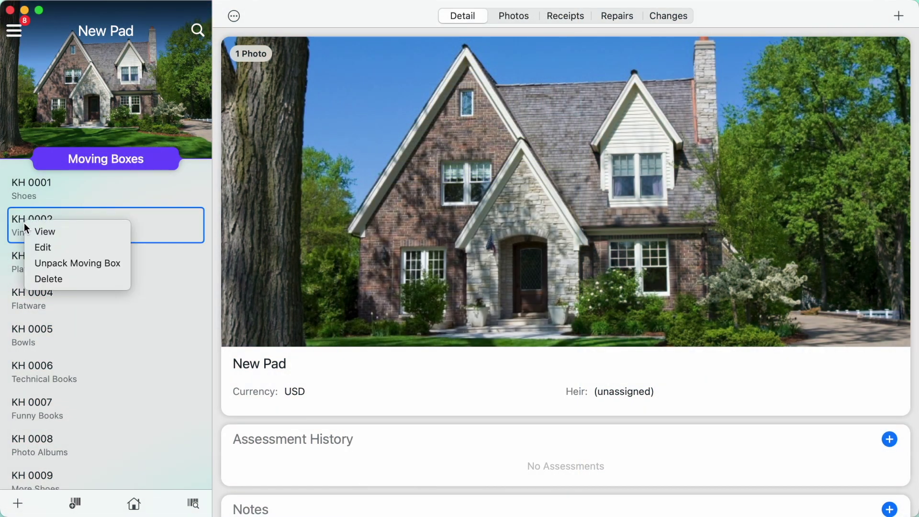
click(33, 260)
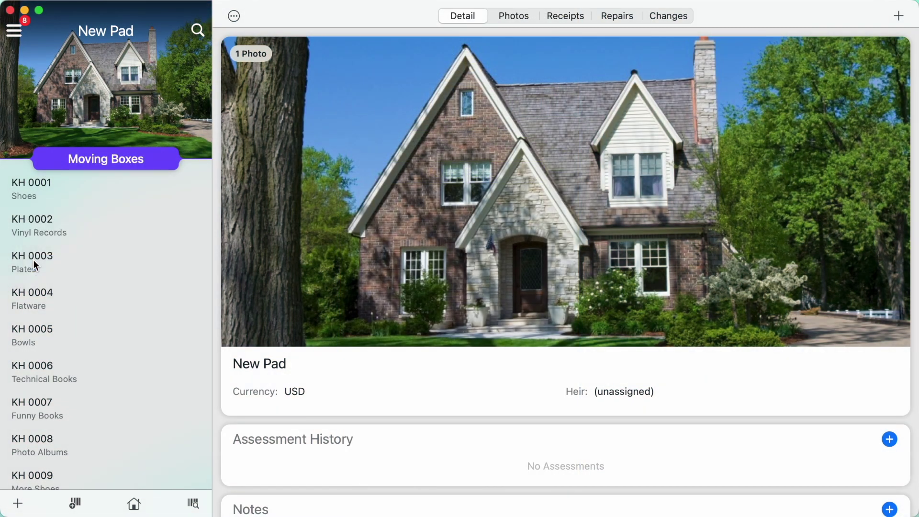
click(327, 62)
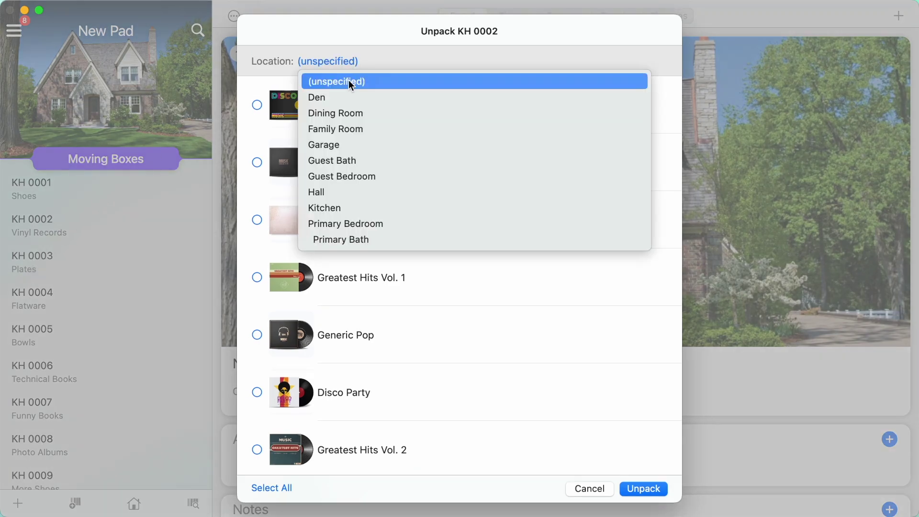
click(343, 96)
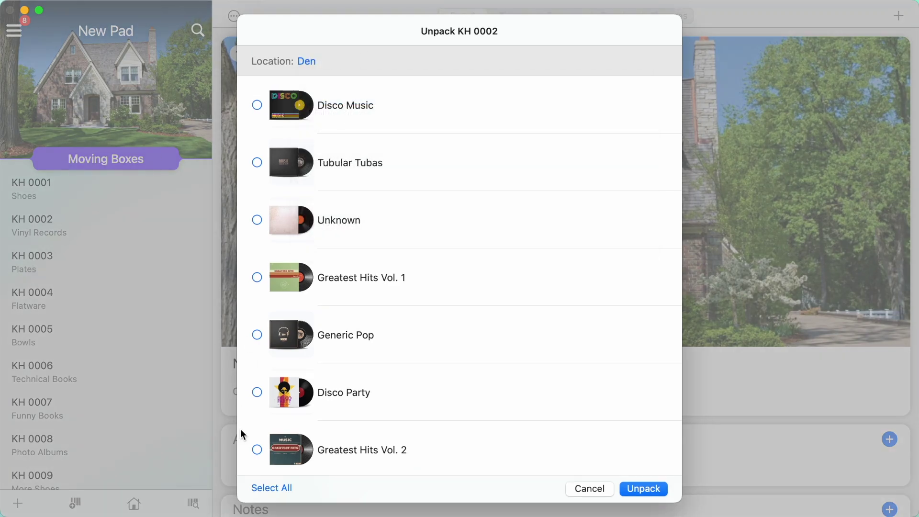
click(272, 488)
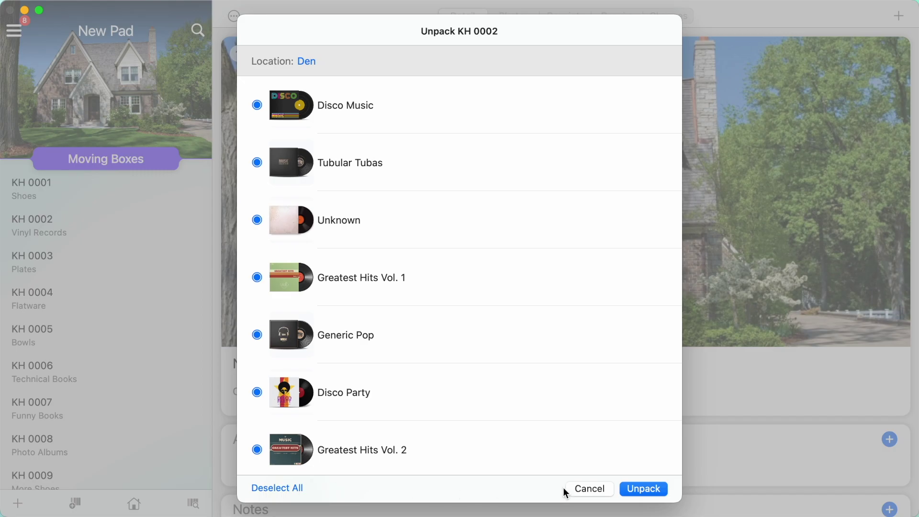
click(643, 489)
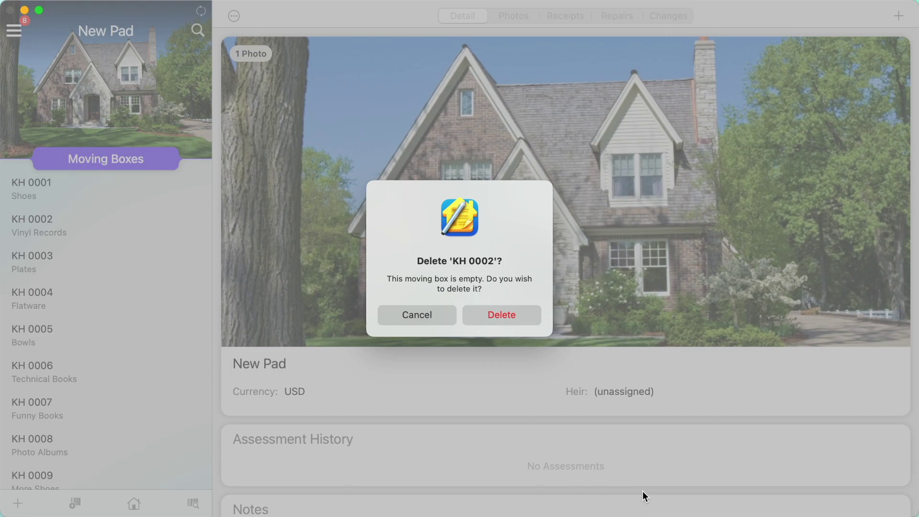
click(523, 320)
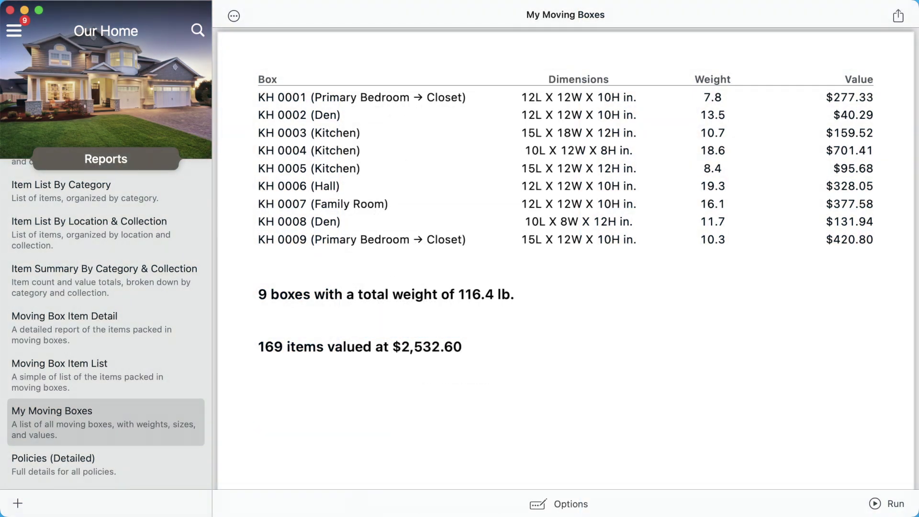
- Show the Moving Box Item List report
click(105, 374)
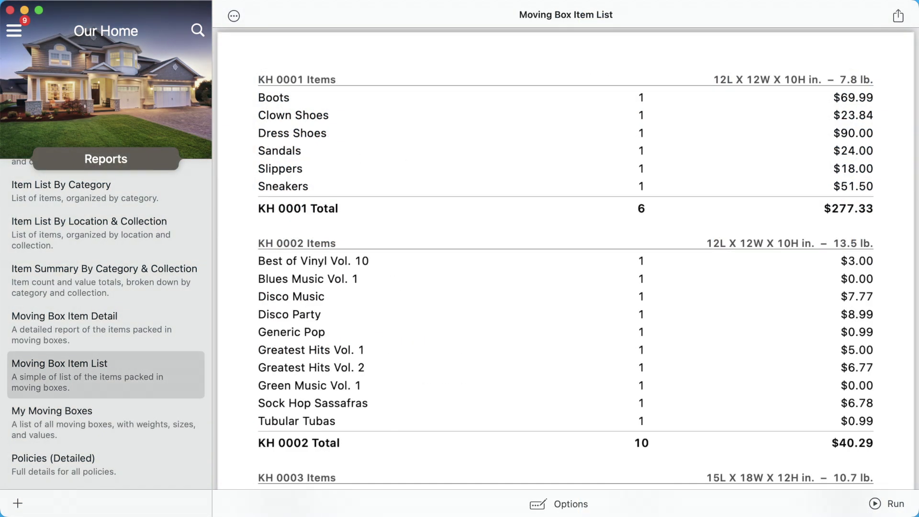